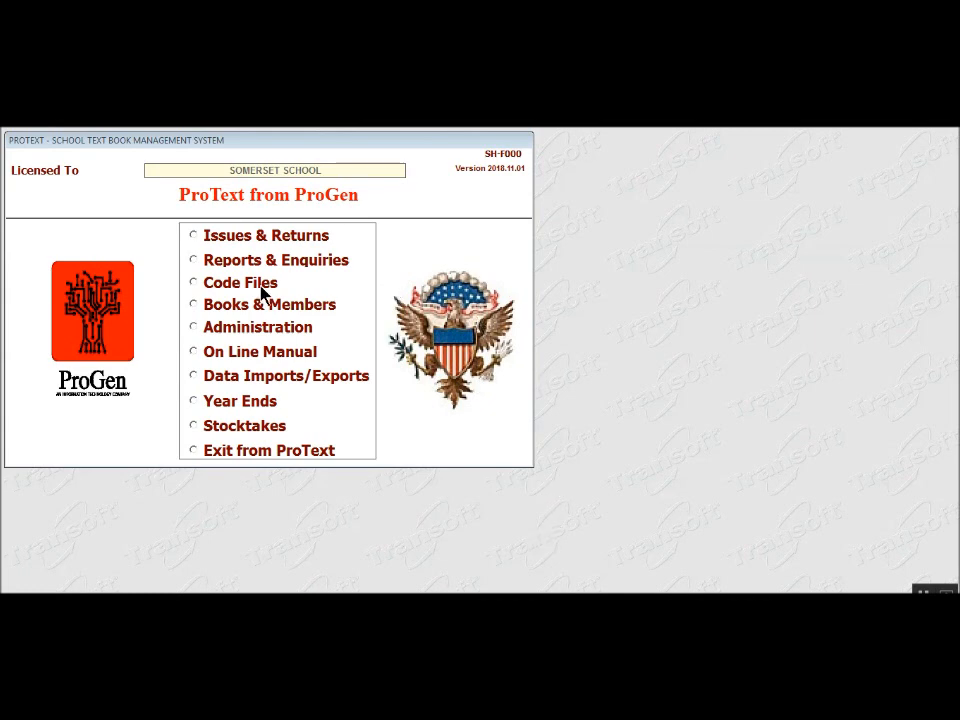
# Open the ProText system defaults in Administration and set the library status to Open for Business
pyautogui.click(203, 332)
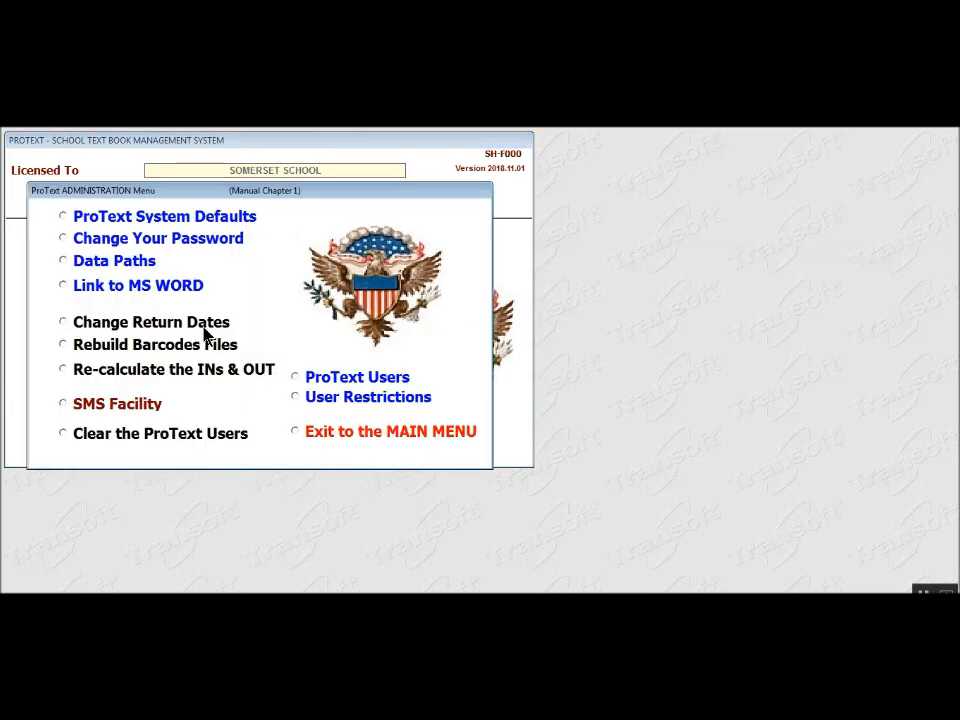
pyautogui.click(74, 220)
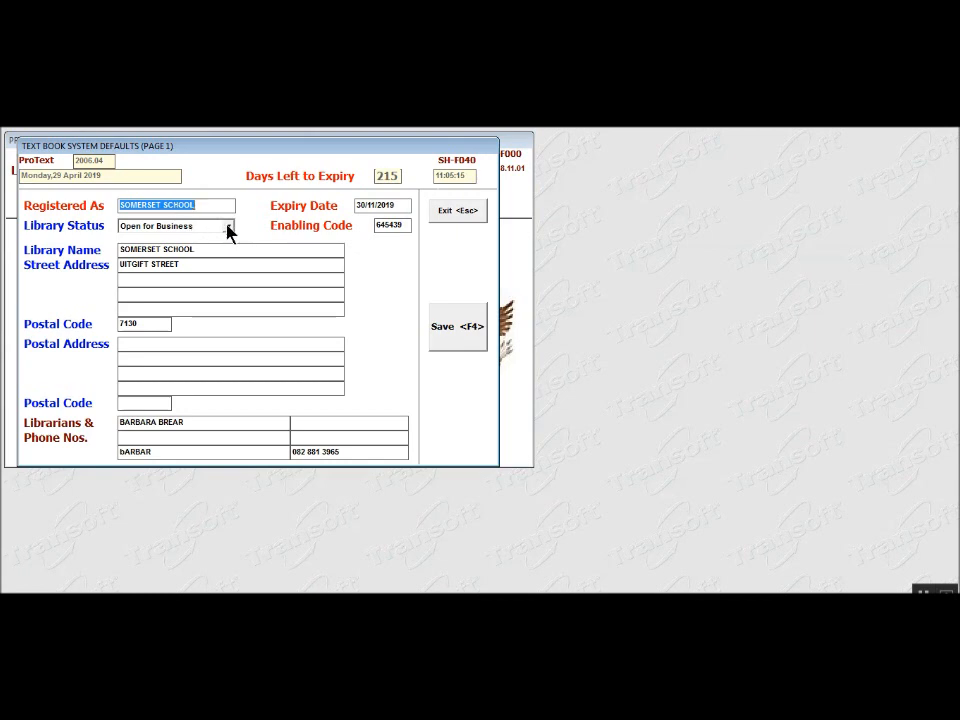
pyautogui.click(228, 228)
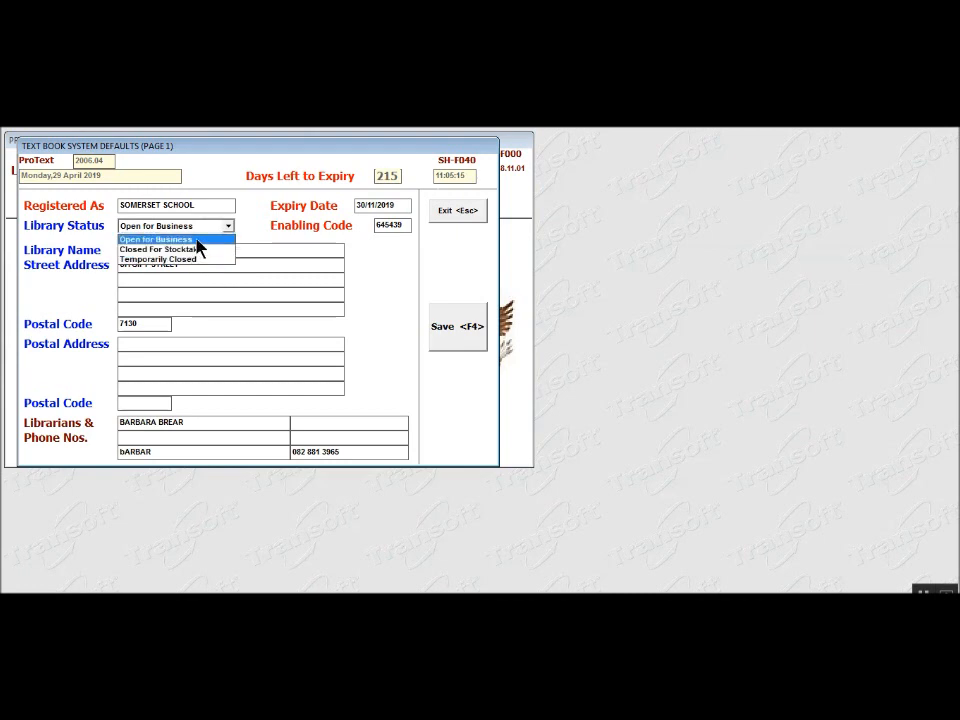
pyautogui.click(197, 241)
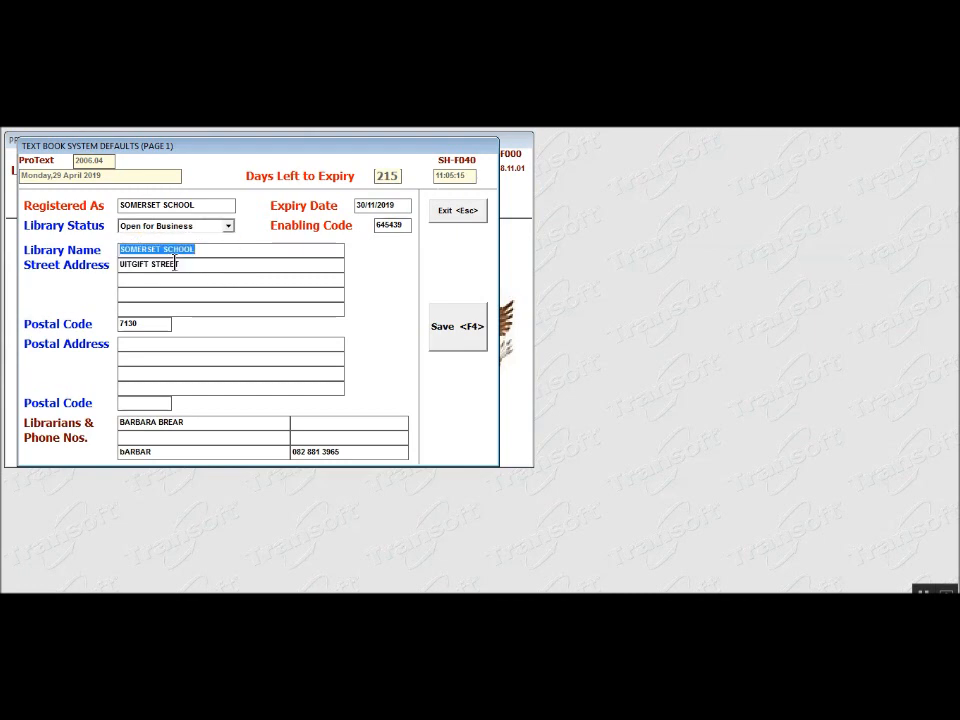
# Clear the name in the first row of the librarians list
pyautogui.click(175, 263)
pyautogui.click(175, 263)
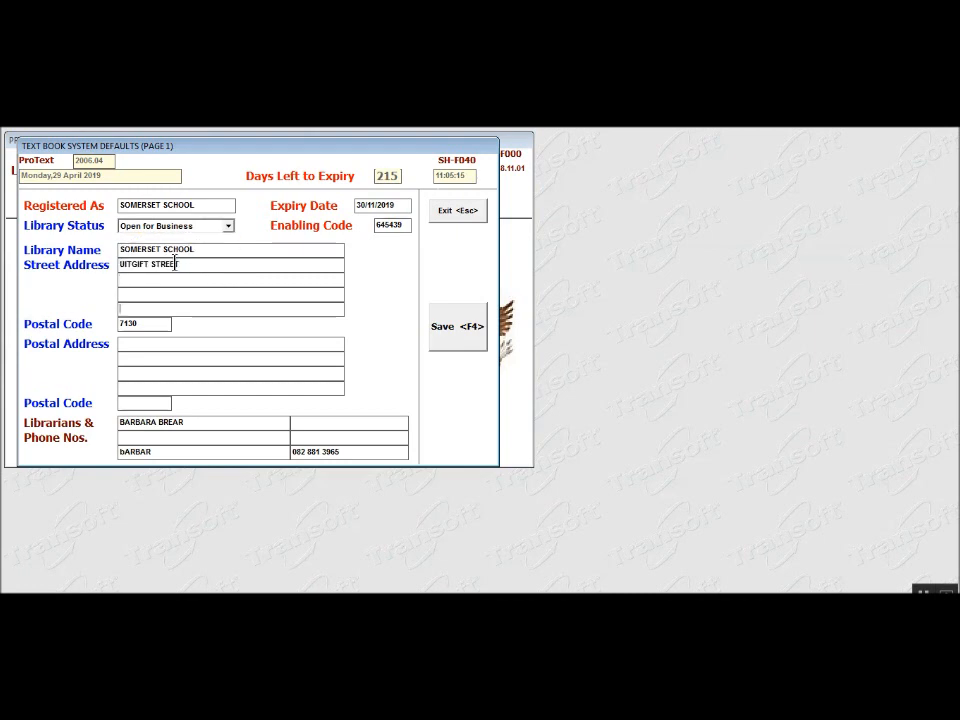
pyautogui.press('Tab')
pyautogui.press('Tab')
pyautogui.press('Tab')
pyautogui.press('Tab')
pyautogui.press('Tab')
pyautogui.press('Tab')
pyautogui.press('Tab')
pyautogui.press('Tab')
pyautogui.press('Delete')
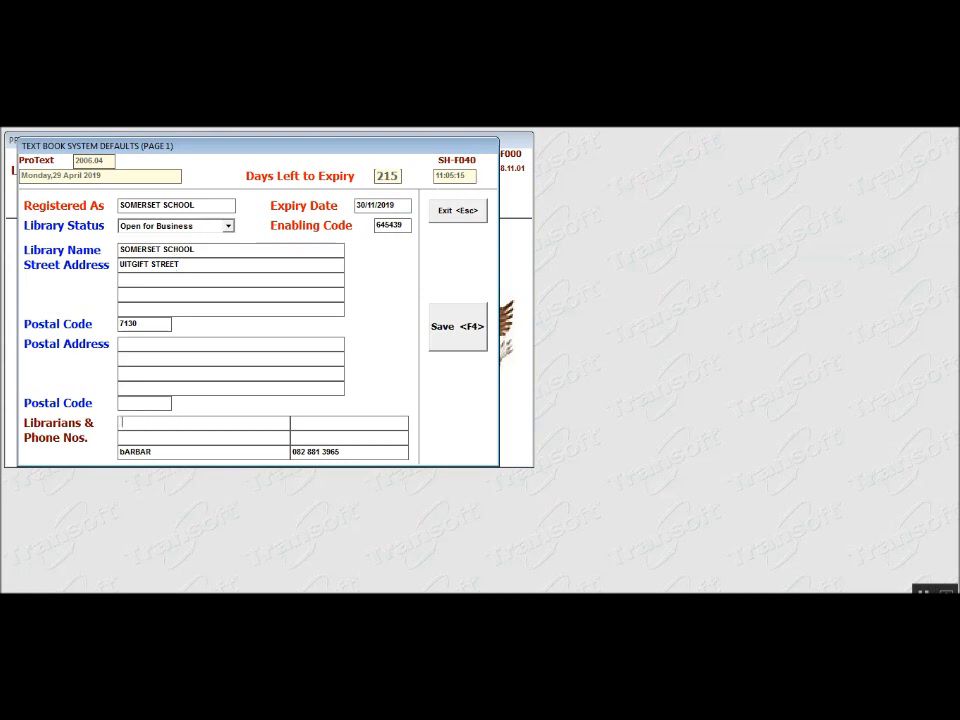
# Enter the librarian's name in the third row of the librarians list
pyautogui.press('Tab')
pyautogui.press('Tab')
pyautogui.press('Tab')
pyautogui.press('Tab')
pyautogui.write('barbara')
pyautogui.press('Tab')
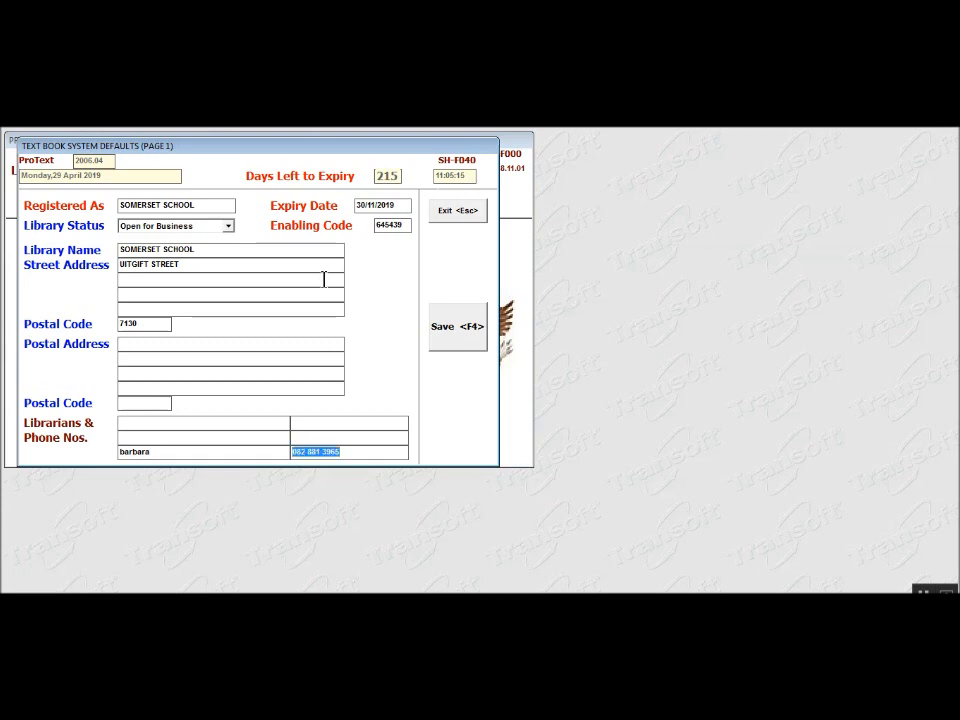
# Go through the expiry date and enabling code, and save the first page of system defaults
pyautogui.click(400, 206)
pyautogui.press('Tab')
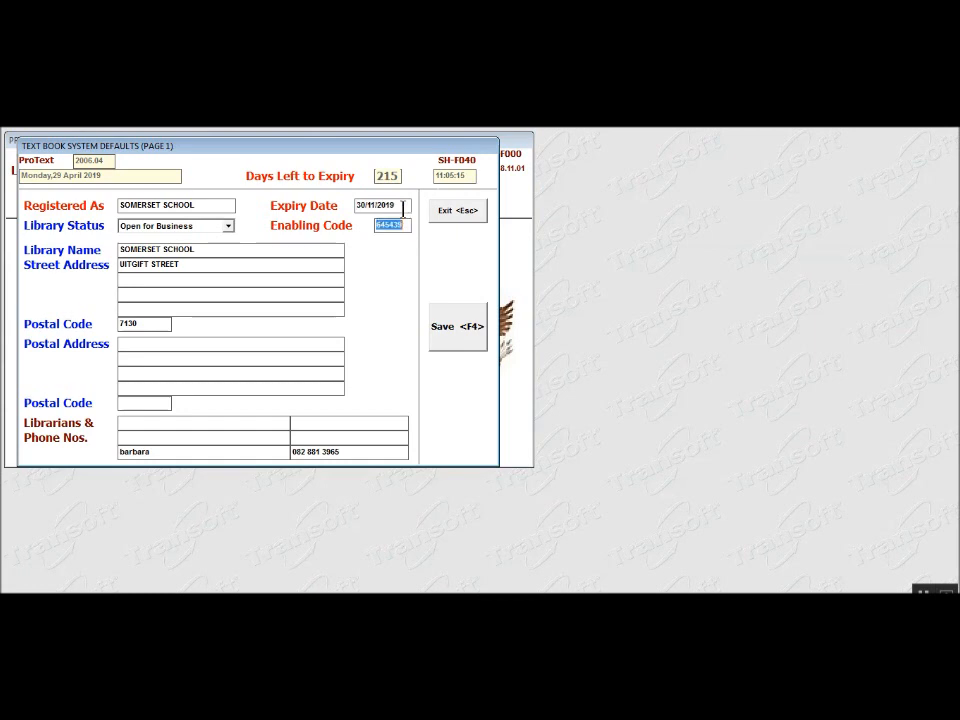
pyautogui.click(446, 336)
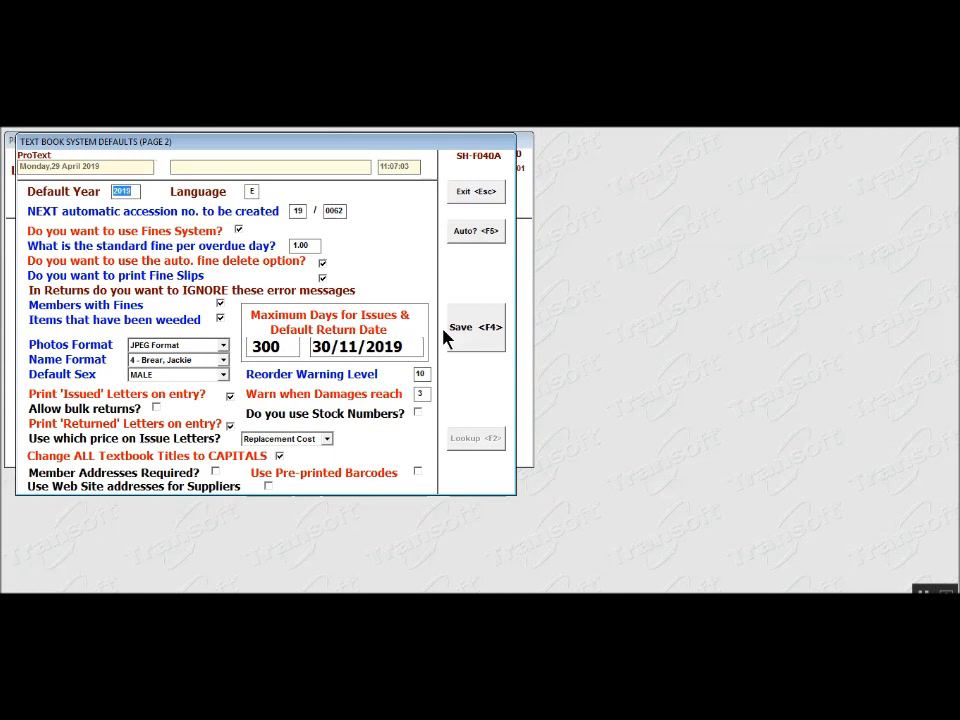
pyautogui.press('Tab')
pyautogui.press('Tab')
pyautogui.press('Tab')
pyautogui.write('1')
pyautogui.write('6')
pyautogui.press('Tab')
# Switch the fines system off and on again, and set the standard fine per overdue day to 1.00
pyautogui.click(238, 231)
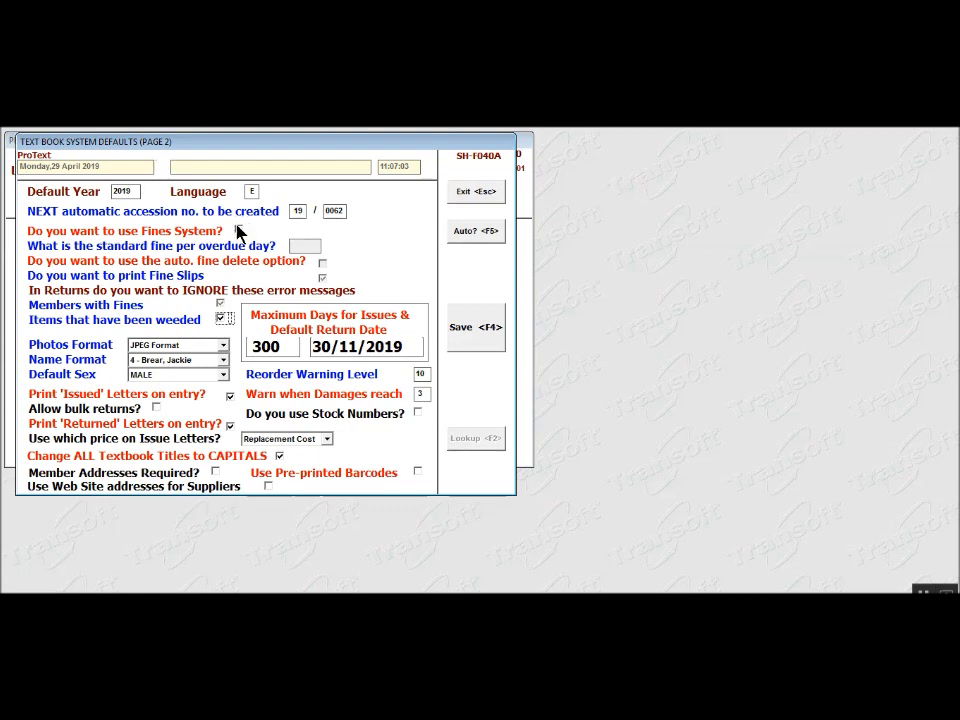
pyautogui.click(238, 231)
pyautogui.write('1')
pyautogui.press('Return')
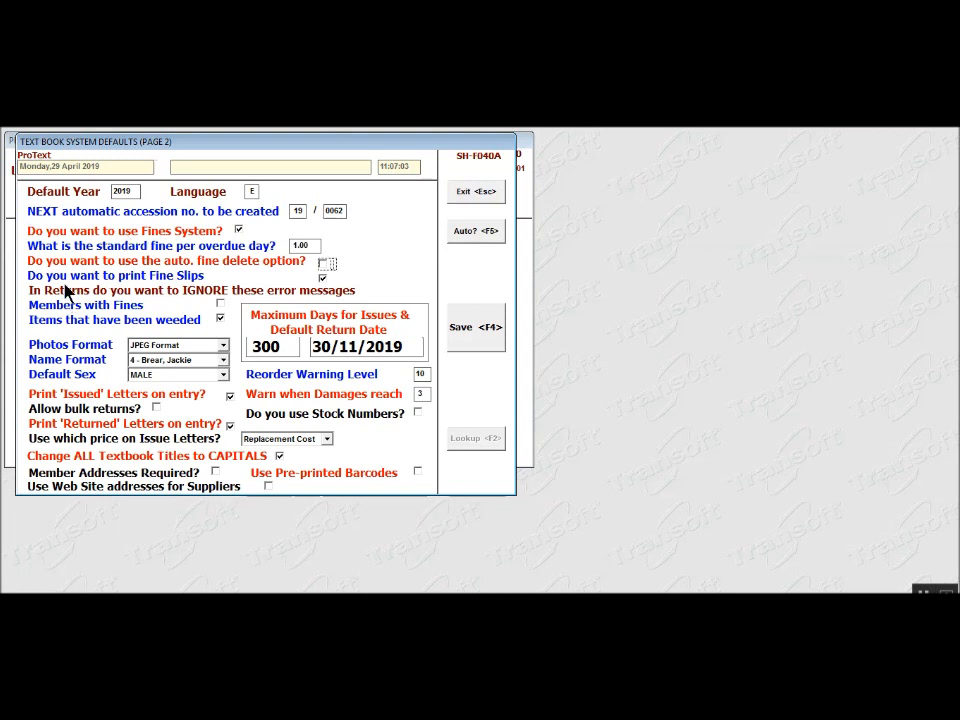
# Enable the automatic fine delete option and ignore the Members with Fines error message in returns
pyautogui.click(324, 275)
pyautogui.click(323, 263)
pyautogui.press('Tab')
pyautogui.press('Tab')
pyautogui.press('Tab')
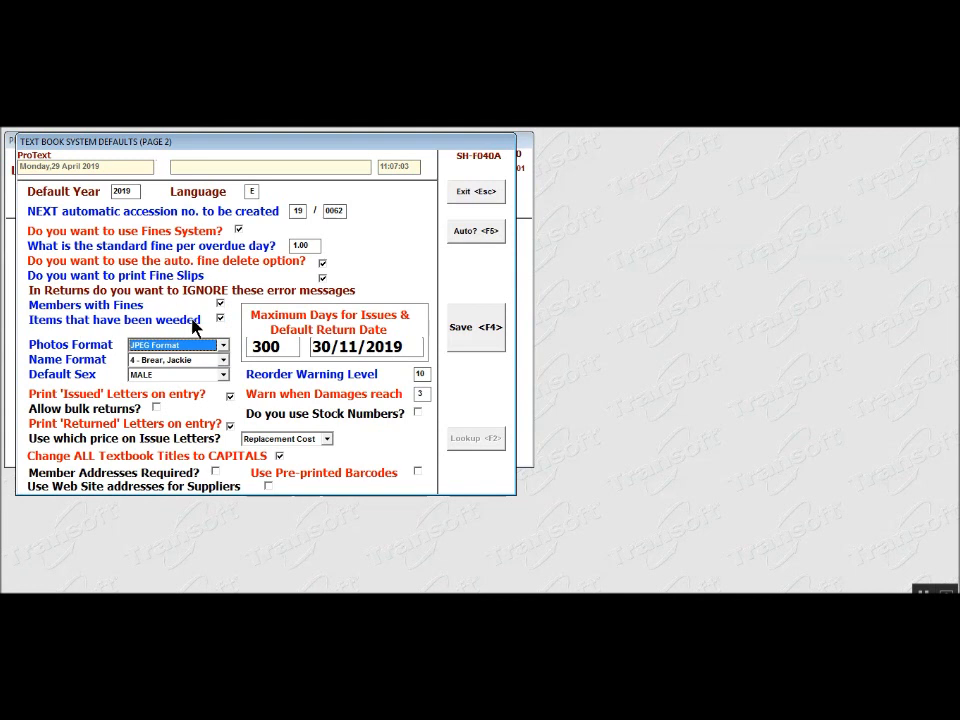
# Set the photos format to Photos NOT used and the name format to option 4, surname followed by a comma and first name
pyautogui.click(223, 347)
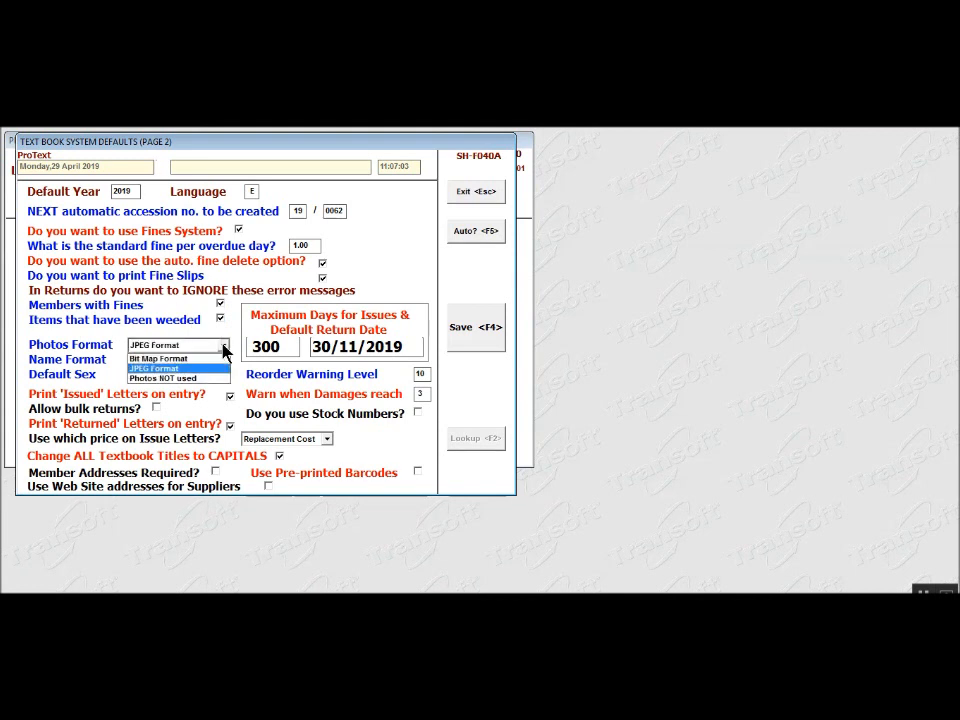
pyautogui.click(172, 380)
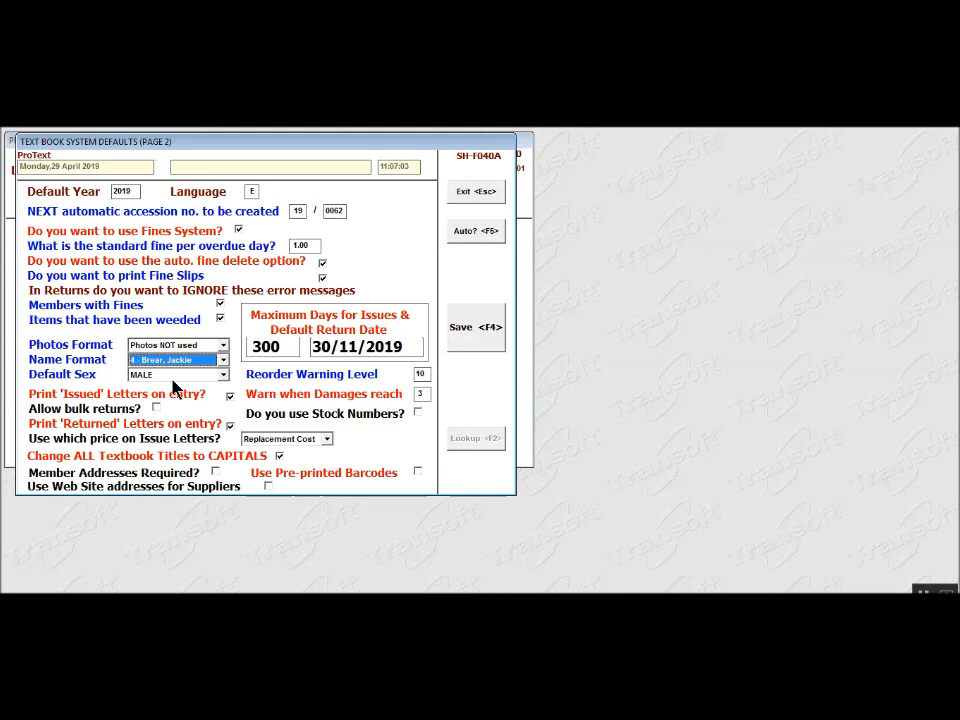
pyautogui.click(223, 361)
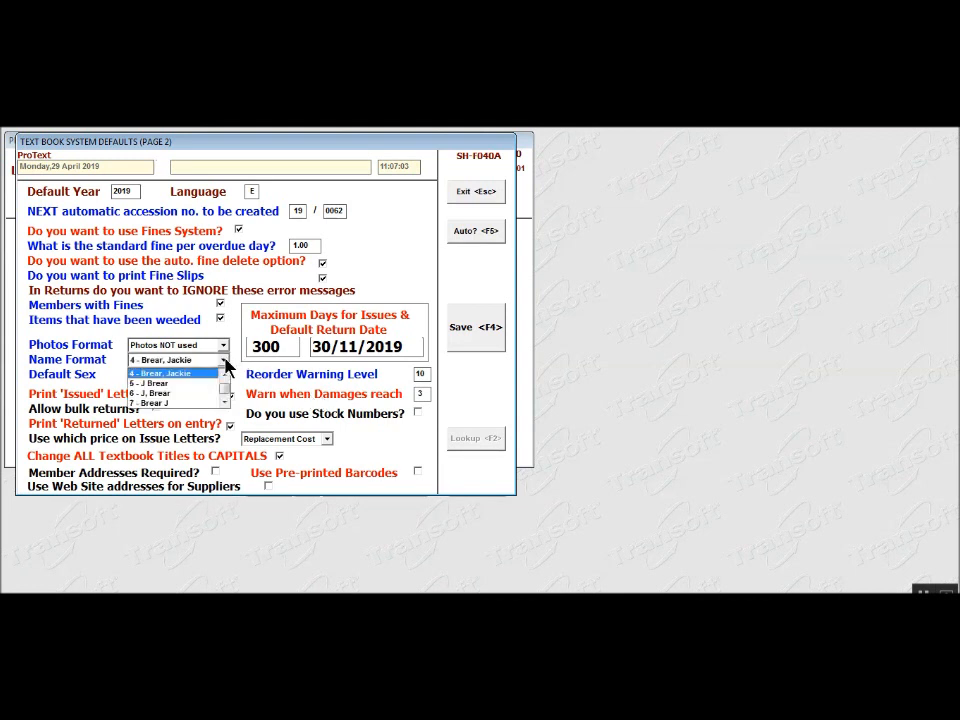
pyautogui.scroll(3, 227, 385)
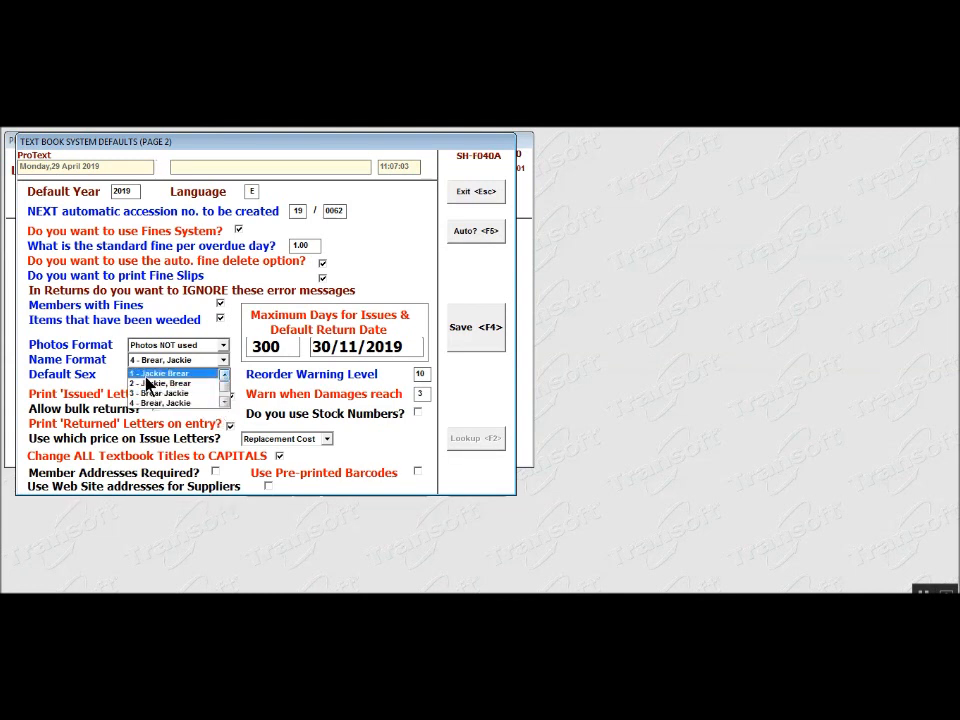
pyautogui.click(223, 401)
pyautogui.click(223, 400)
pyautogui.click(223, 400)
pyautogui.click(223, 399)
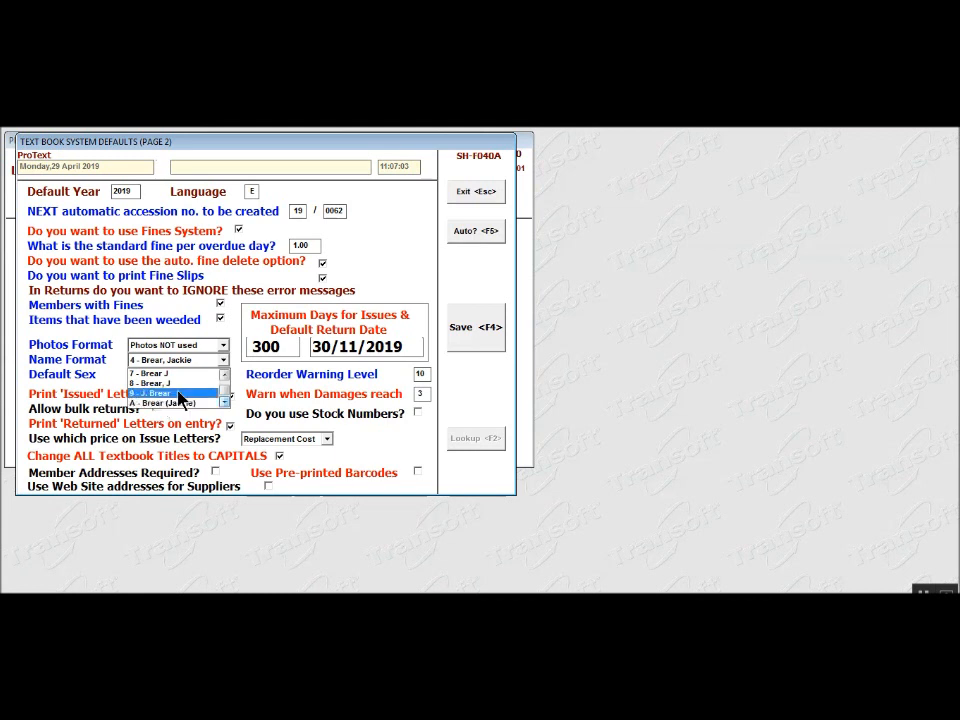
pyautogui.click(224, 377)
pyautogui.click(224, 377)
pyautogui.click(224, 377)
pyautogui.click(224, 377)
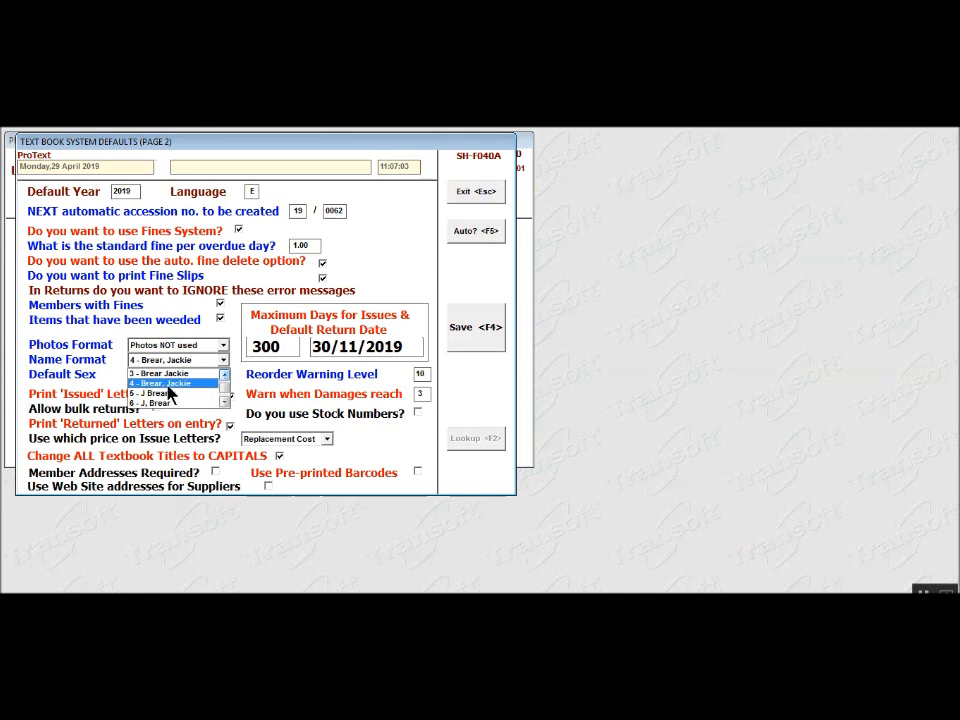
pyautogui.press('Return')
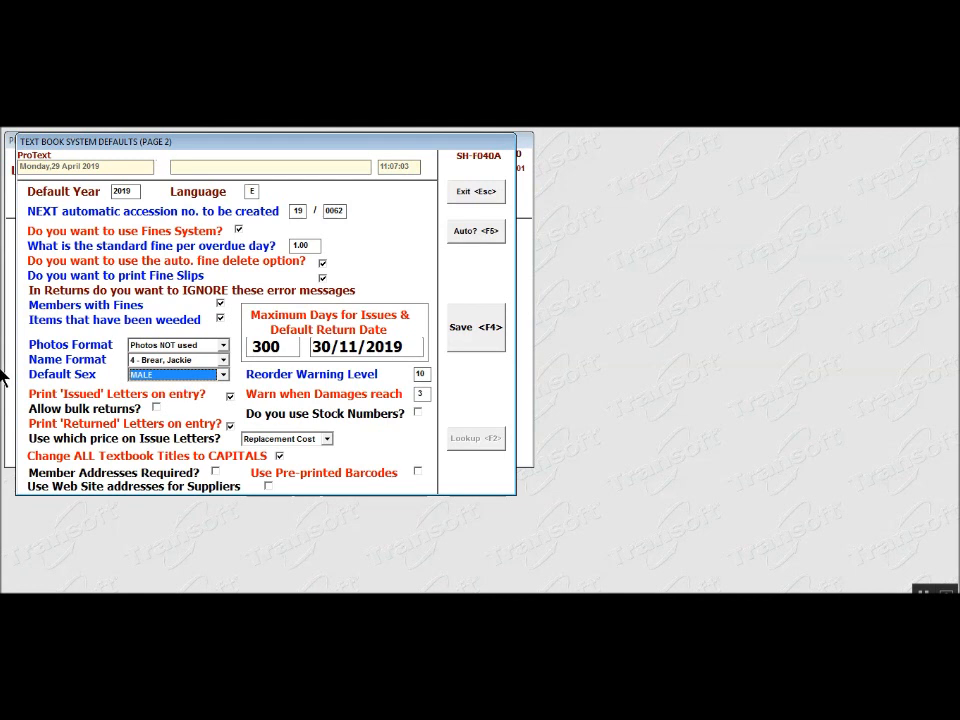
# Set the default sex to MALE and allow bulk returns
pyautogui.click(222, 377)
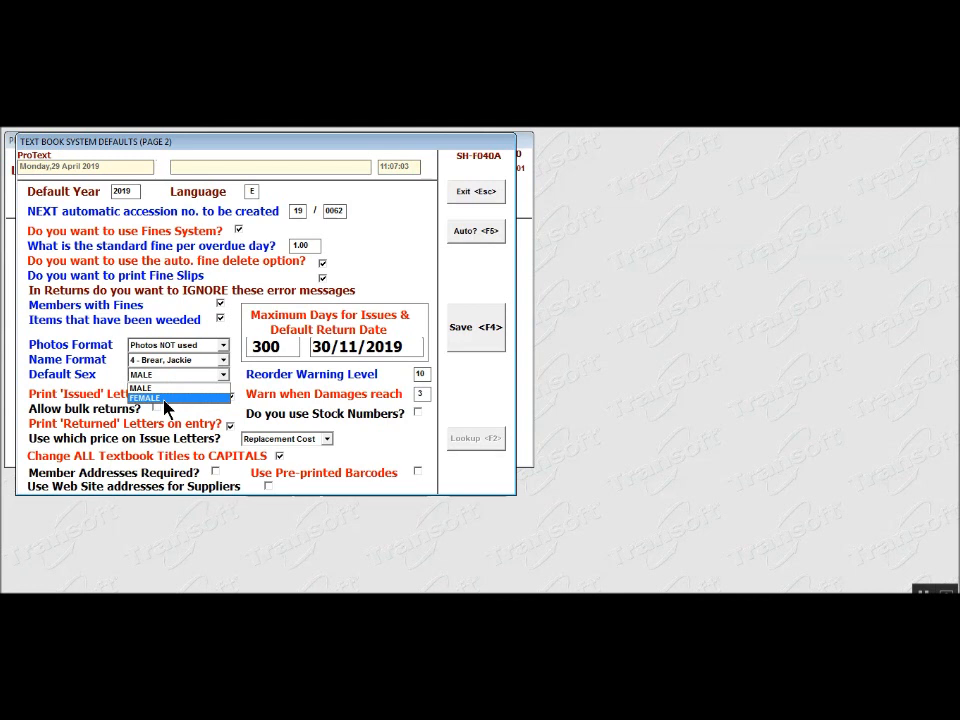
pyautogui.click(156, 390)
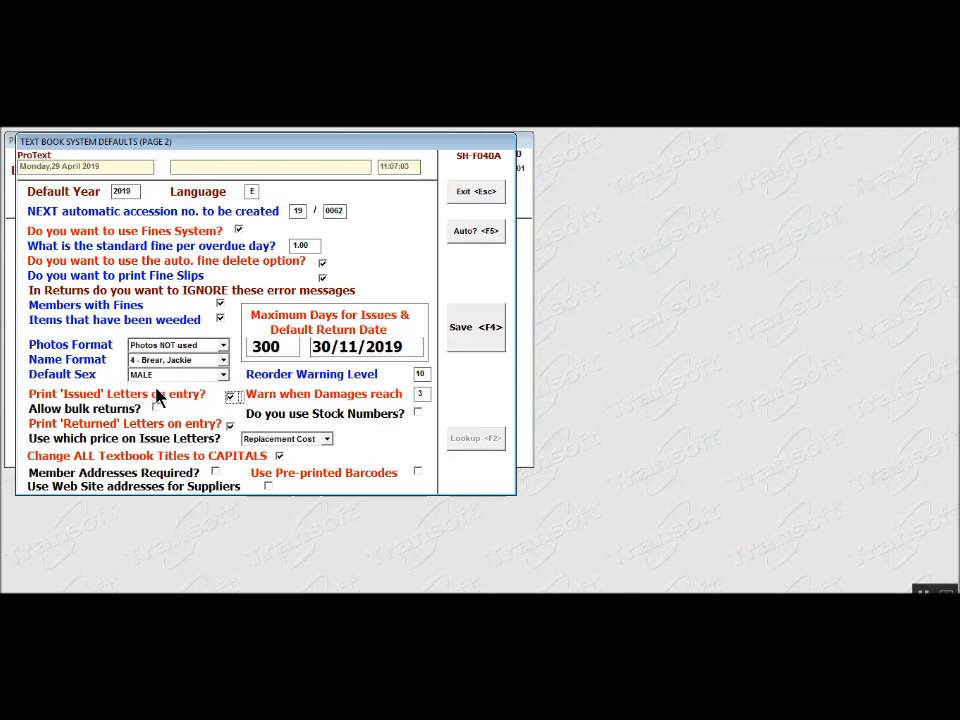
pyautogui.press('Tab')
pyautogui.click(230, 397)
pyautogui.press('Tab')
pyautogui.click(158, 409)
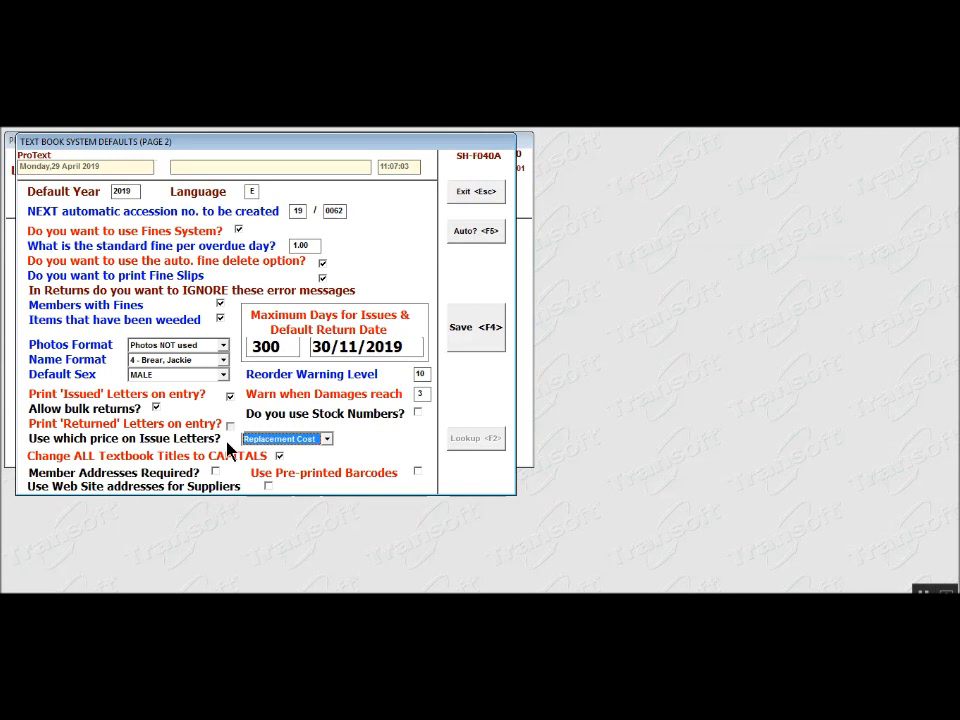
# Use Replacement Cost on issue letters, and accept 300 maximum issue days with a default return date of 30/11/2019
pyautogui.click(328, 439)
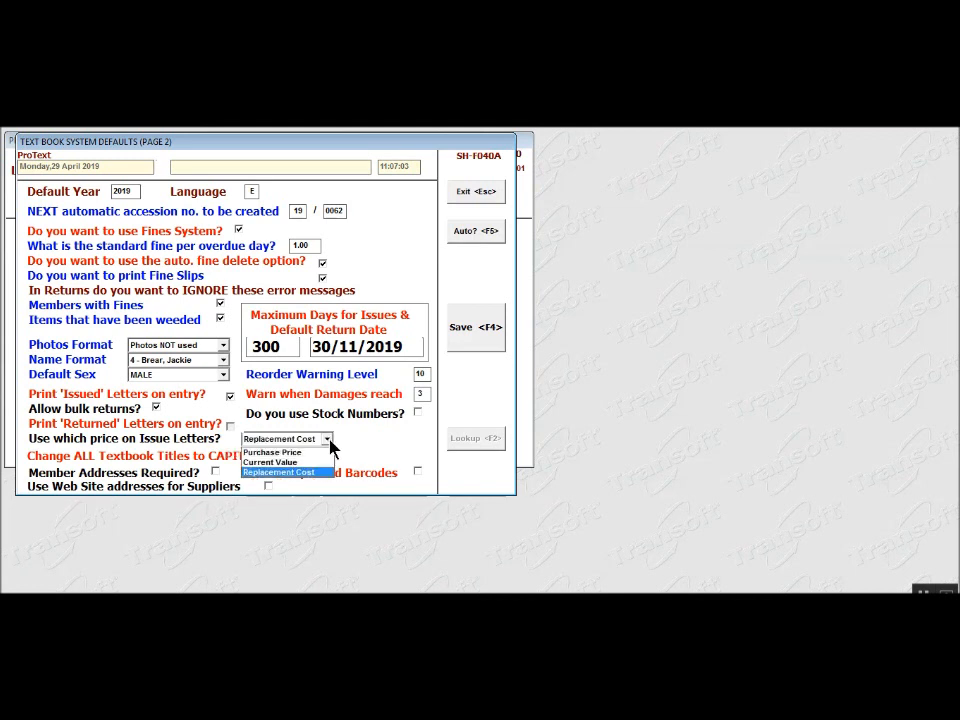
pyautogui.click(280, 472)
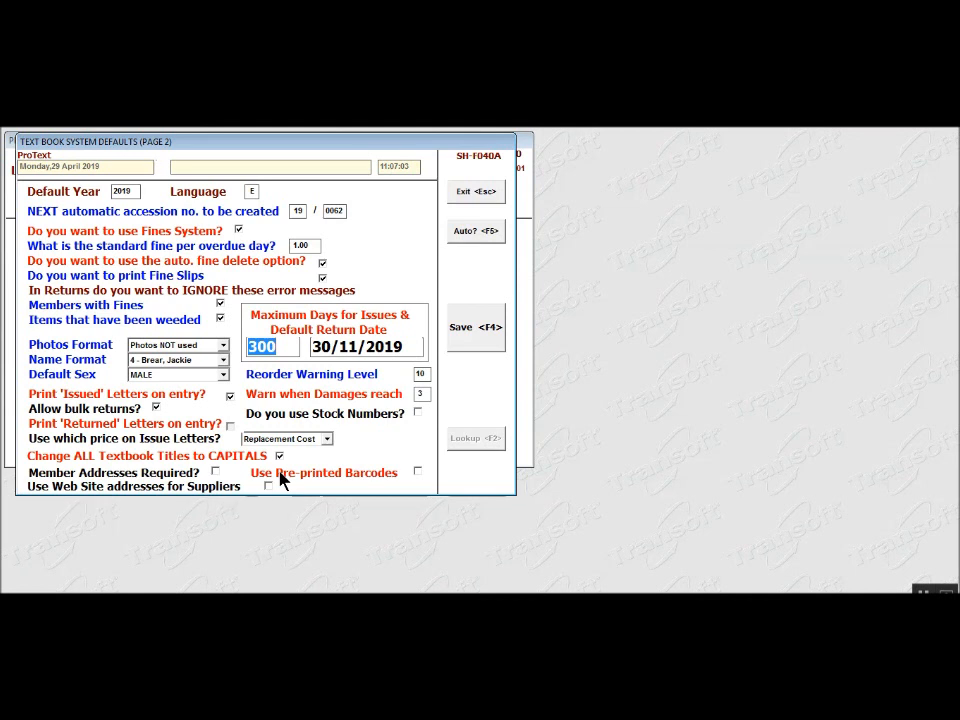
pyautogui.press('Tab')
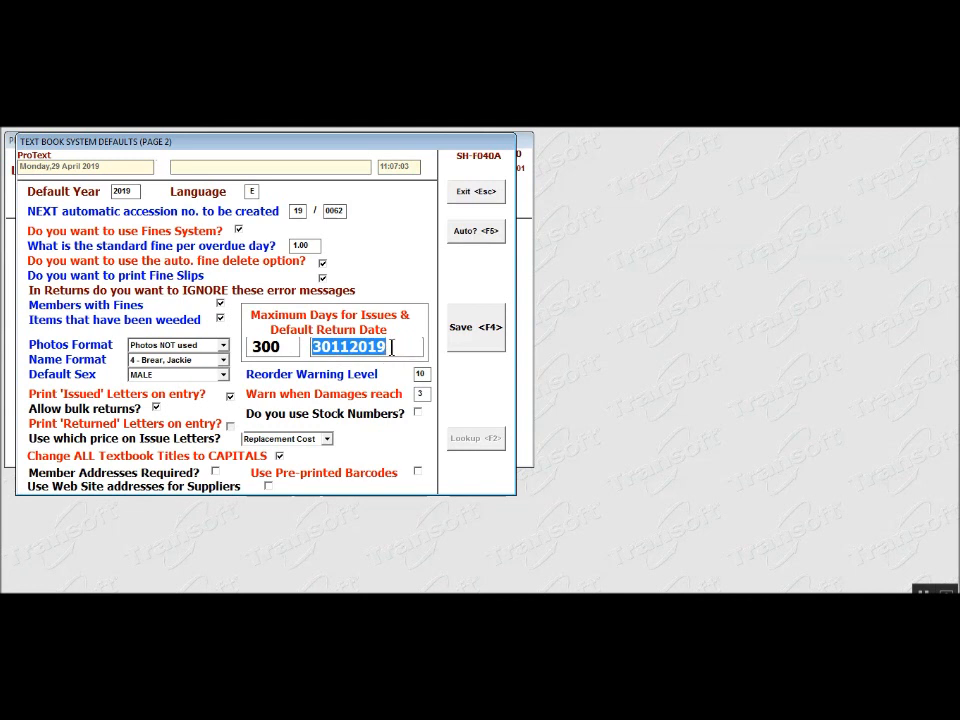
pyautogui.press('Return')
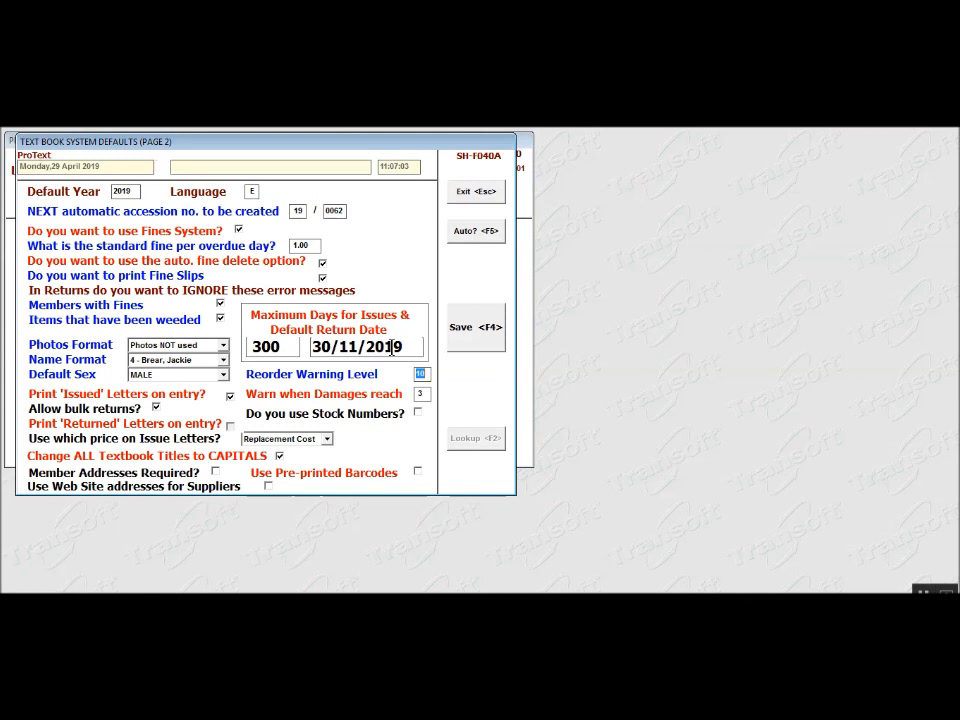
# Try the stock numbers option and switch it back off
pyautogui.press('Tab')
pyautogui.press('Tab')
pyautogui.press('Tab')
pyautogui.click(420, 414)
pyautogui.click(419, 413)
pyautogui.press('Tab')
pyautogui.press('Tab')
# Enable required member addresses, pre-printed barcodes and web site addresses for suppliers, and save the second page of defaults
pyautogui.click(220, 473)
pyautogui.press('Tab')
pyautogui.click(419, 473)
pyautogui.press('Tab')
pyautogui.click(272, 487)
pyautogui.click(479, 336)
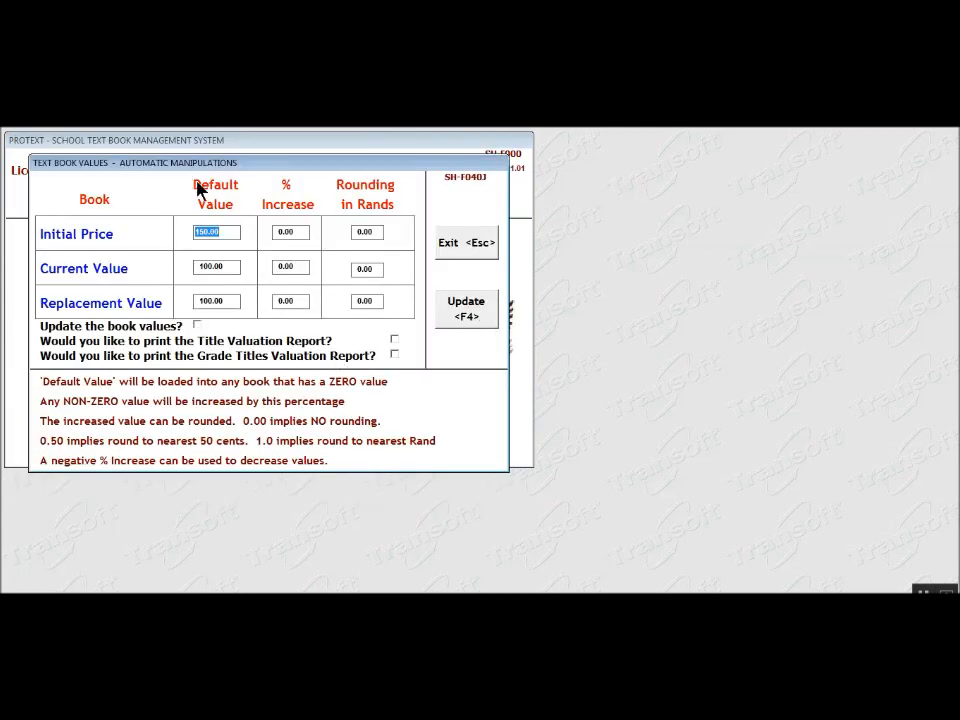